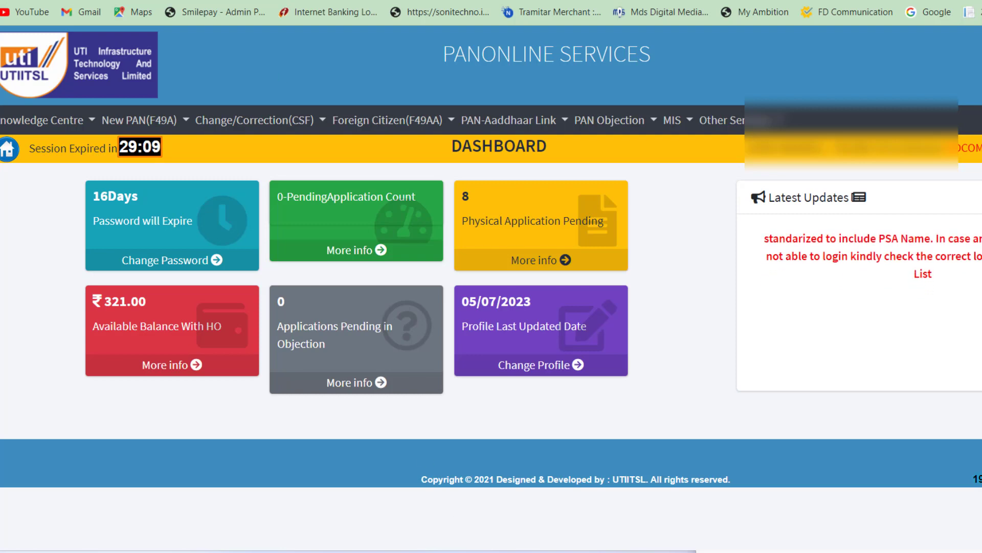
left_click(757, 551)
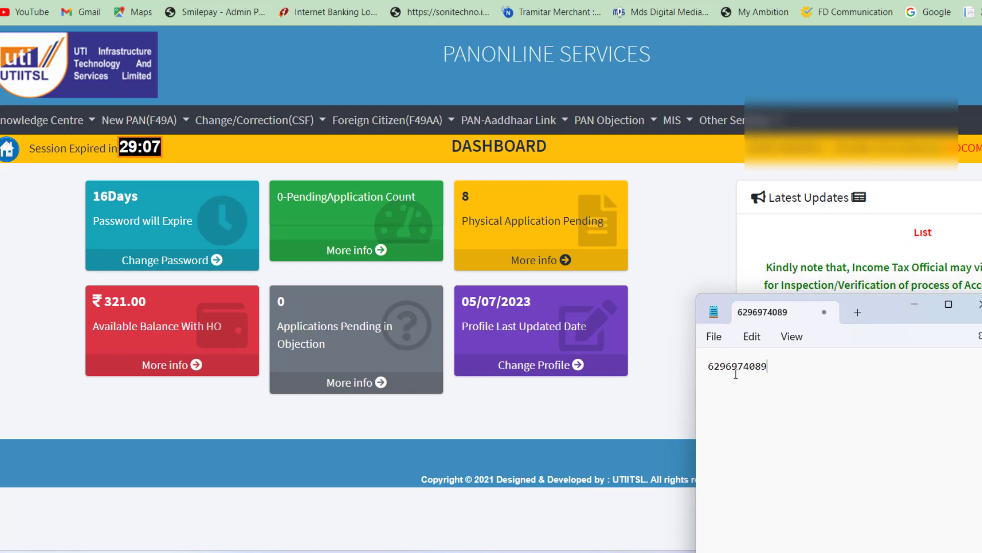
left_click_drag(761, 384, 708, 365)
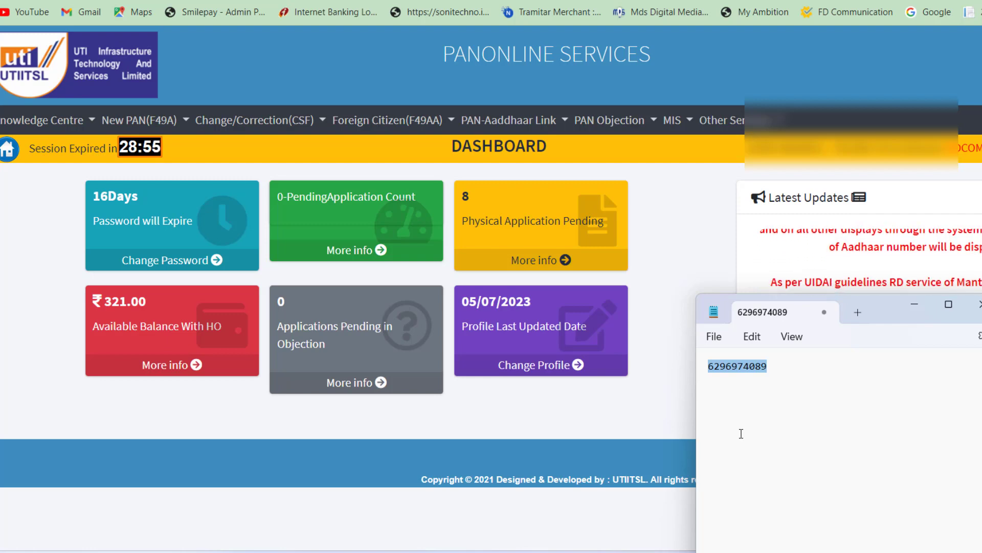
left_click(646, 177)
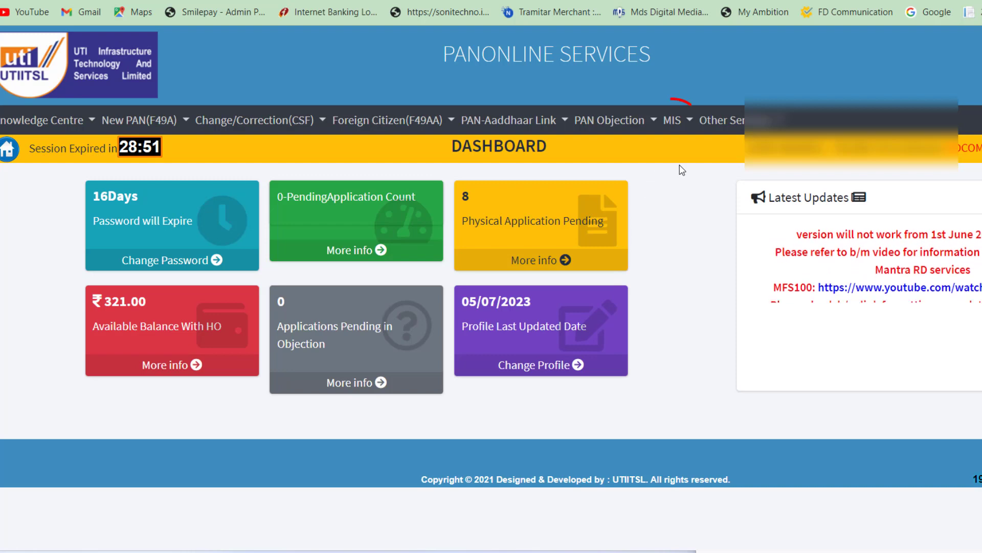
- Open the Payment Requisition form from MIS > Payment Deposit to HO
left_click(688, 121)
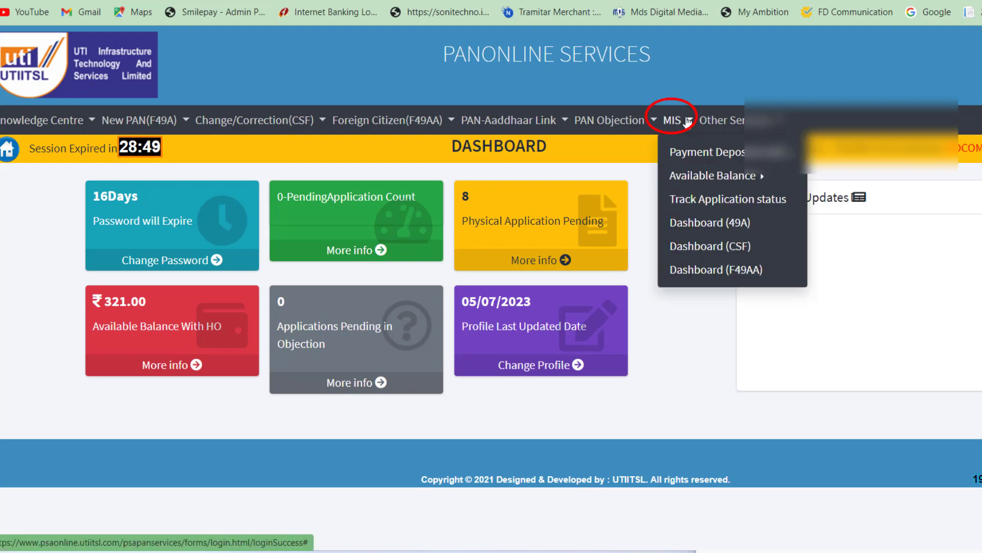
mouse_move(688, 152)
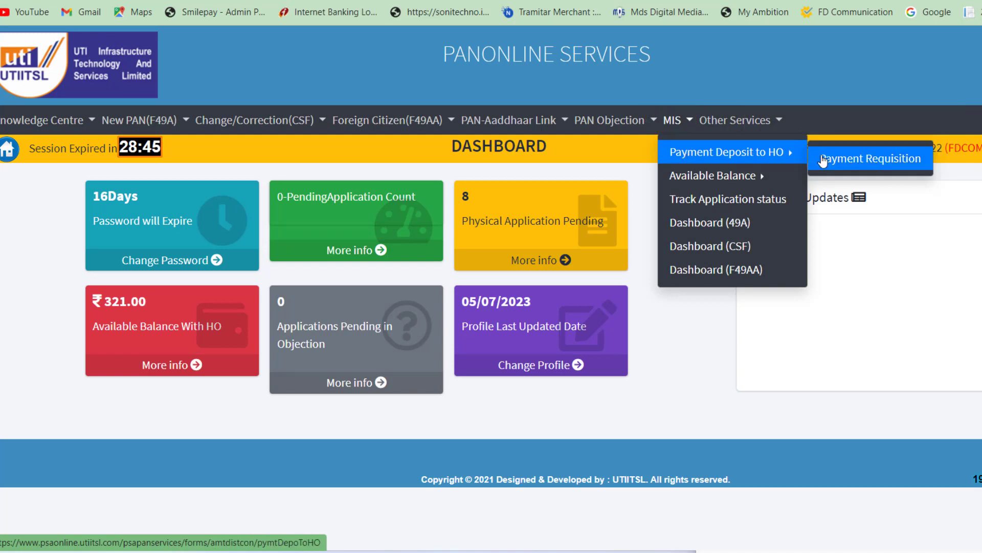
left_click(823, 161)
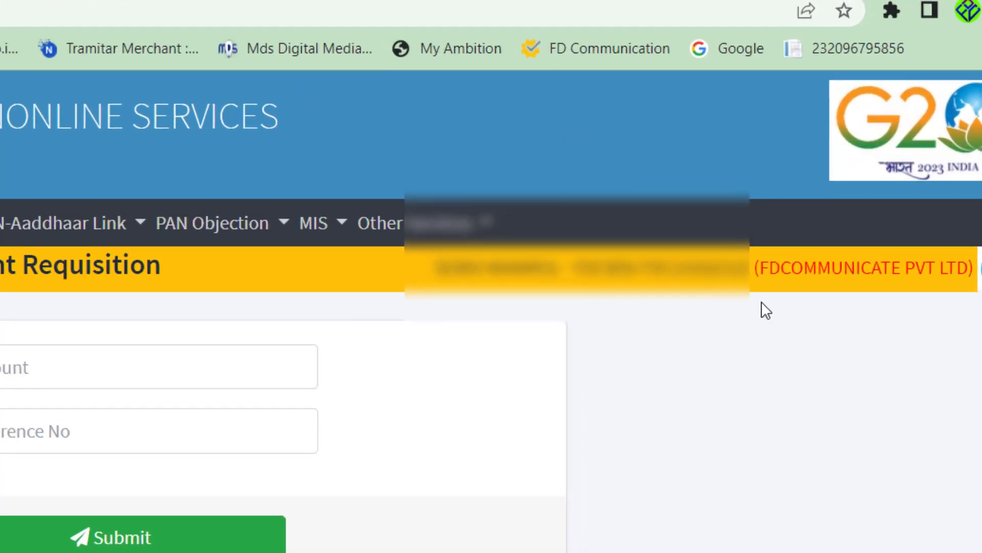
- Highlight the company name in the page banner, then clear the highlight
left_click_drag(834, 180, 934, 180)
left_click_drag(907, 297, 965, 301)
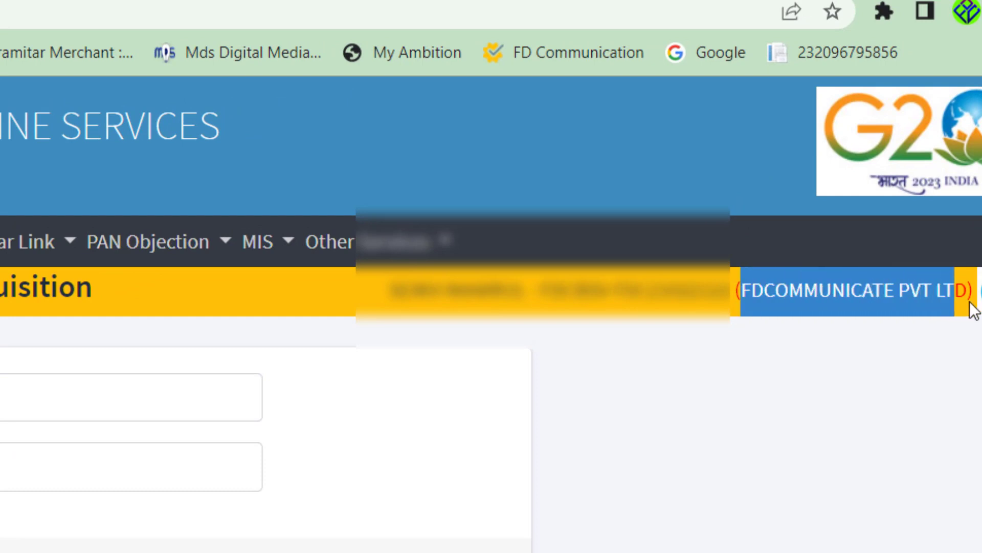
left_click(857, 425)
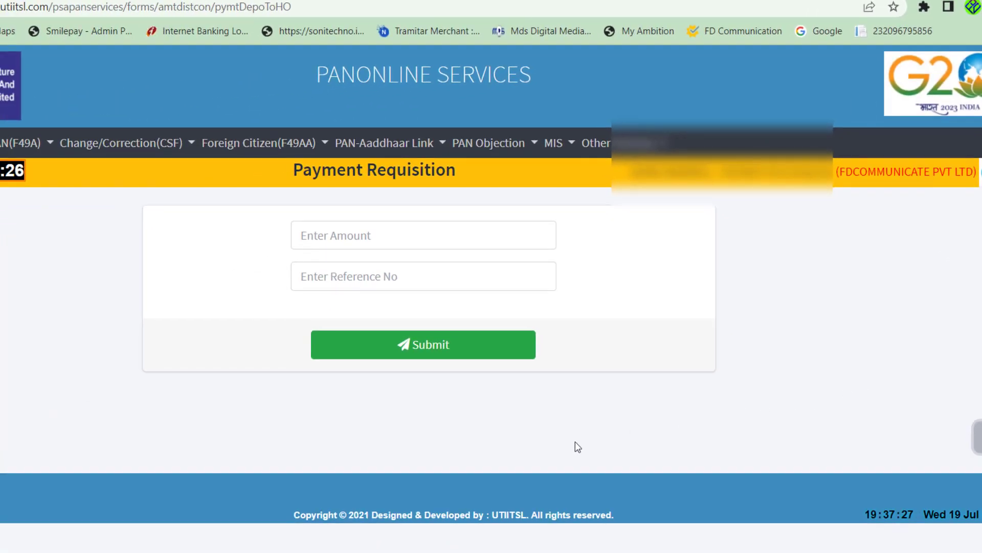
key("alt+Tab")
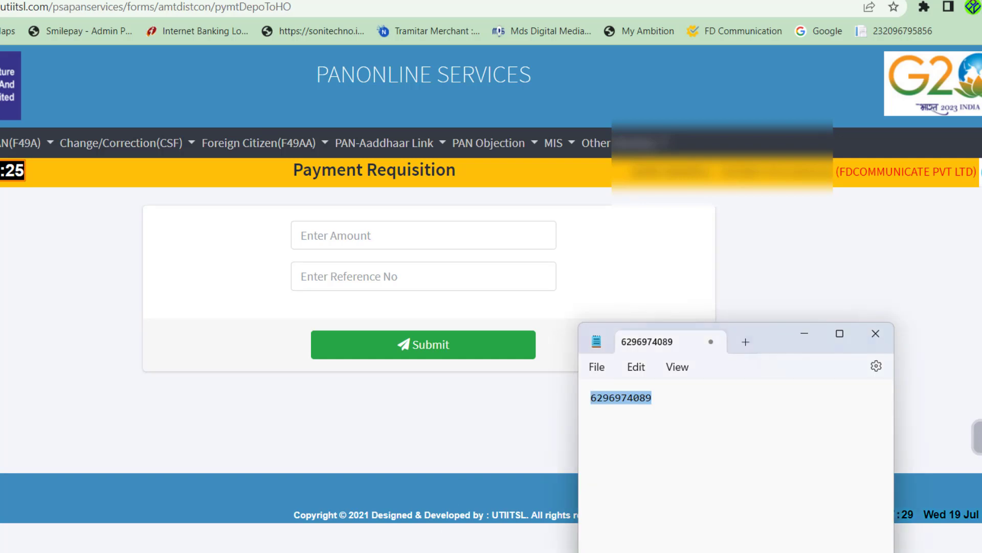
left_click(624, 457)
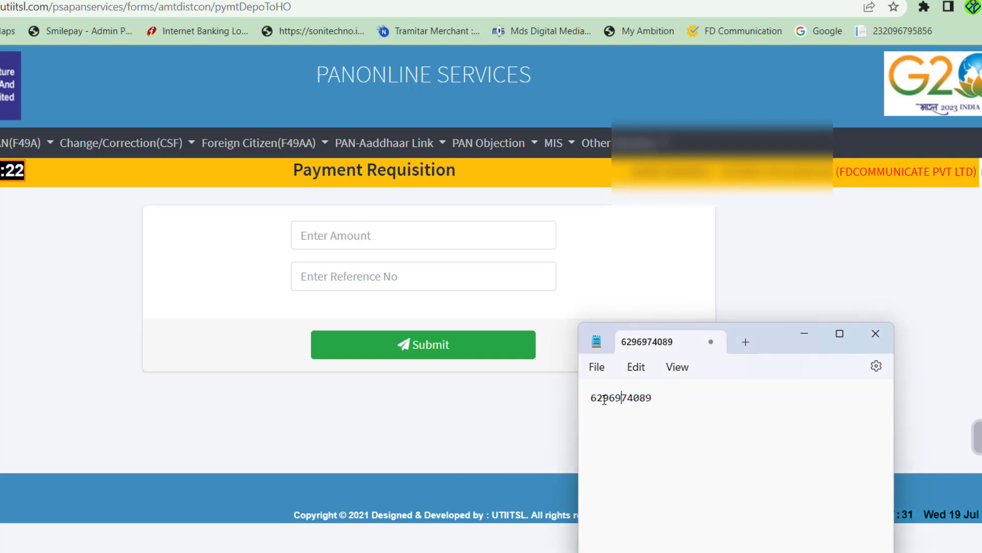
left_click(605, 400)
left_click(616, 401)
left_click(629, 404)
left_click(636, 404)
left_click(651, 405)
left_click_drag(647, 402, 598, 401)
left_click(652, 433)
left_click_drag(661, 402, 591, 401)
left_click(647, 472)
left_click(535, 449)
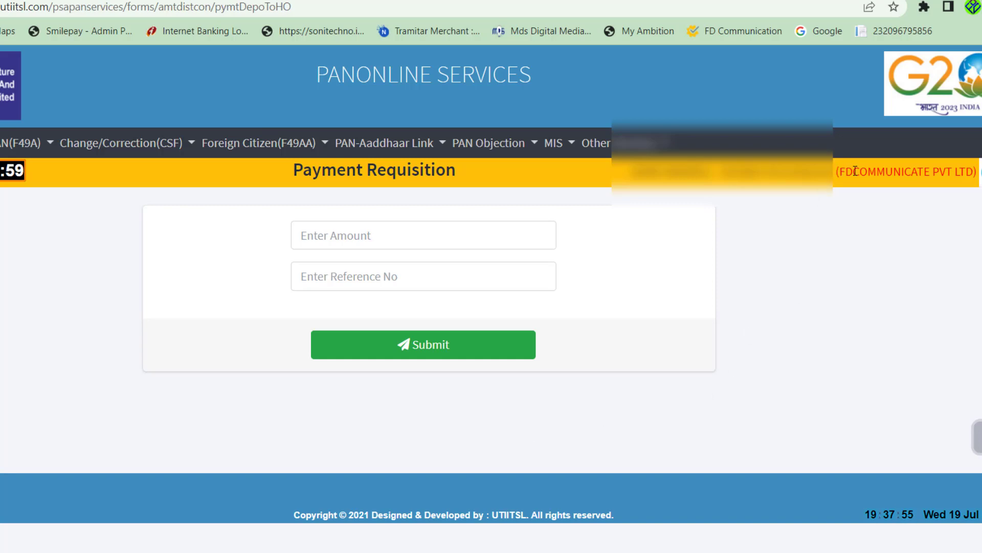
left_click_drag(835, 172, 976, 172)
- Select the Enter Reference No field, then switch to the tab with the ₹1,500 UPI receipt
left_click(888, 263)
left_click(310, 275)
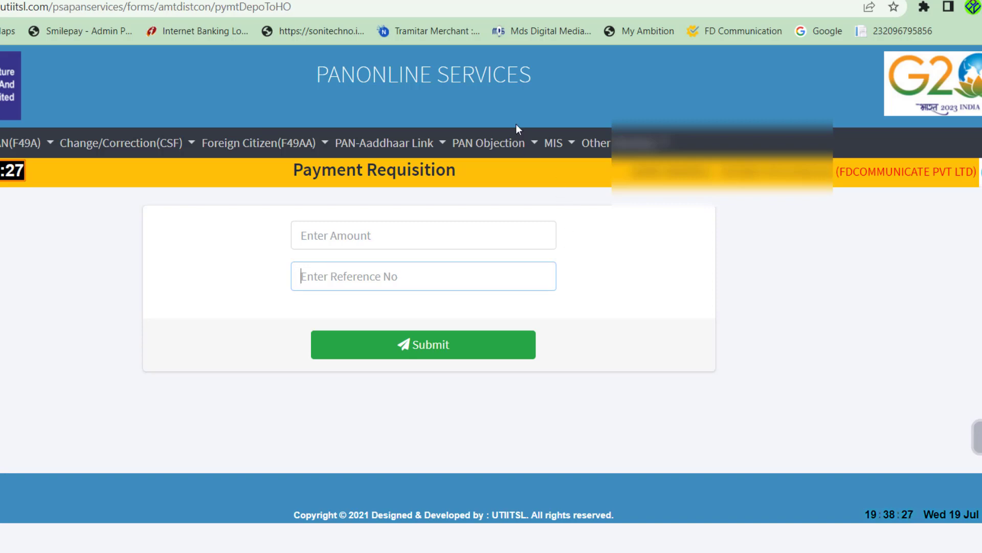
left_click(465, 0)
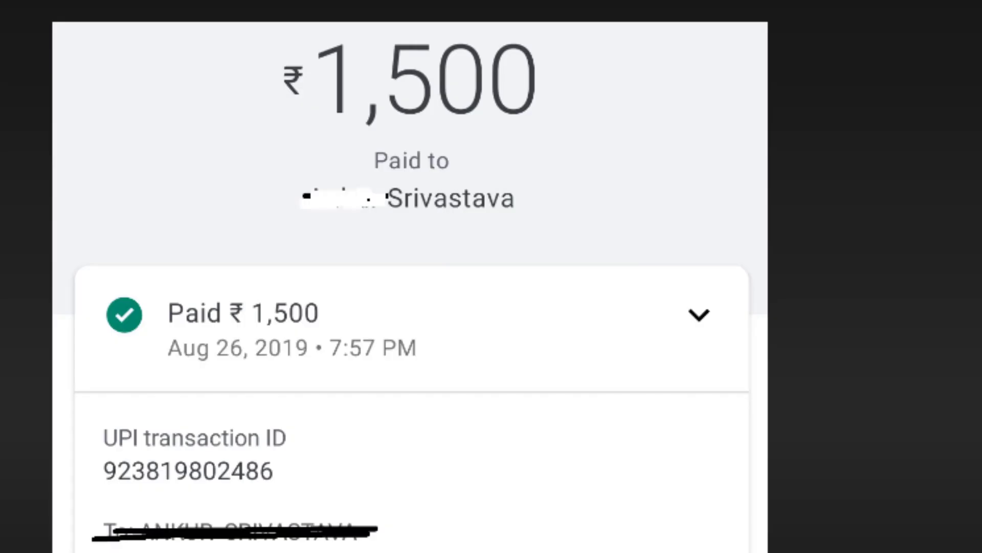
- Scroll down the UPI receipt to reveal its transaction ID
scroll(426, 106, "down", 3)
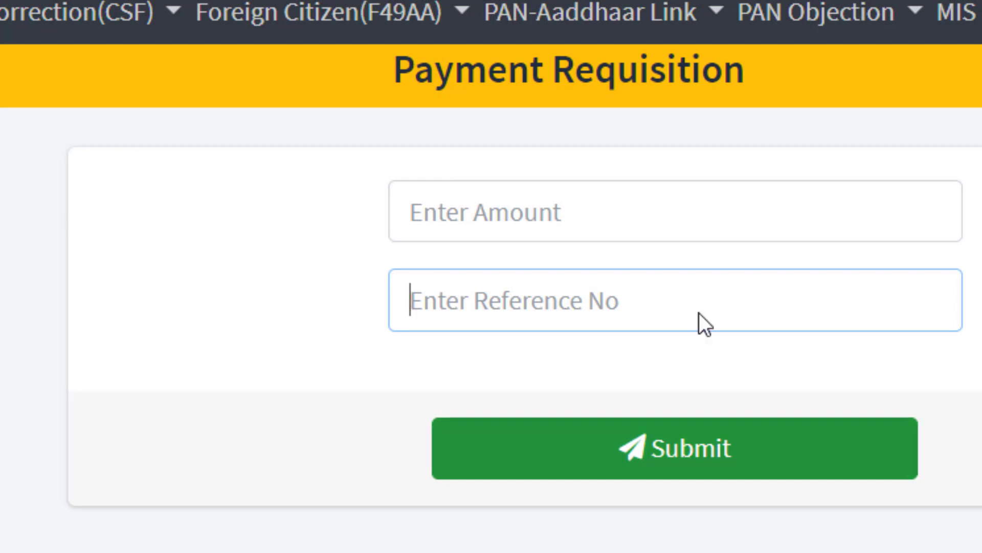
- Enter the requested amount, mistakenly leaving 535 in Enter Amount
left_click(629, 234)
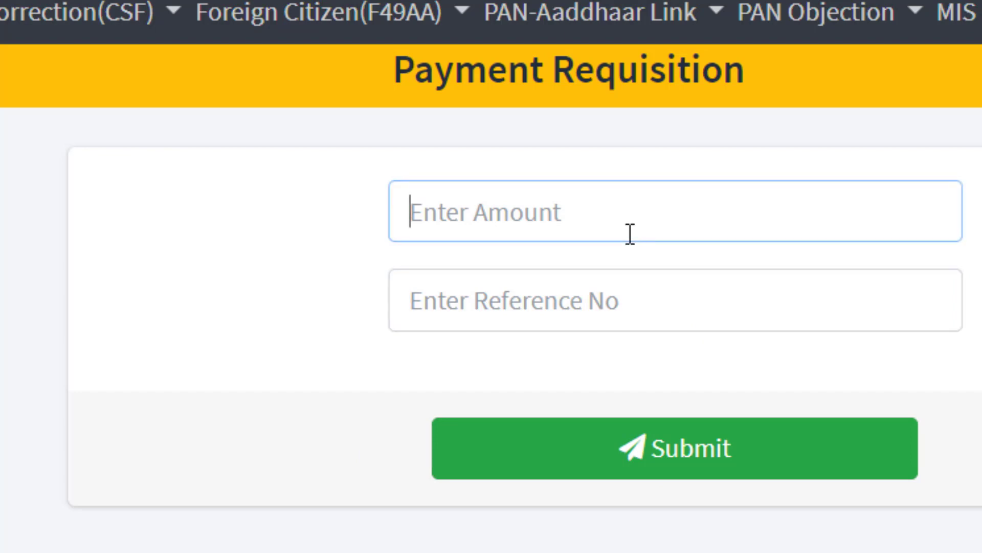
type("107")
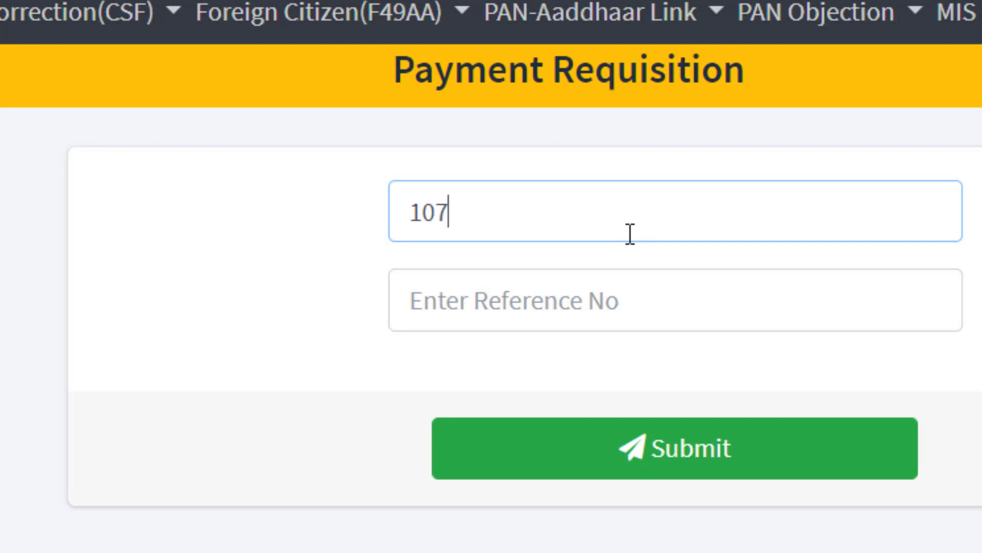
key("BackSpace")
key("BackSpace")
key("BackSpace")
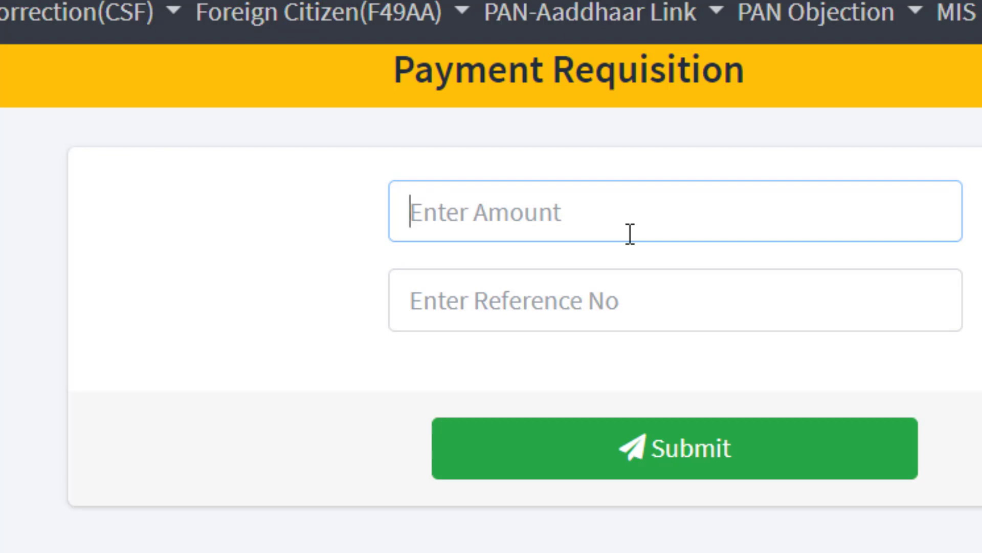
type("535")
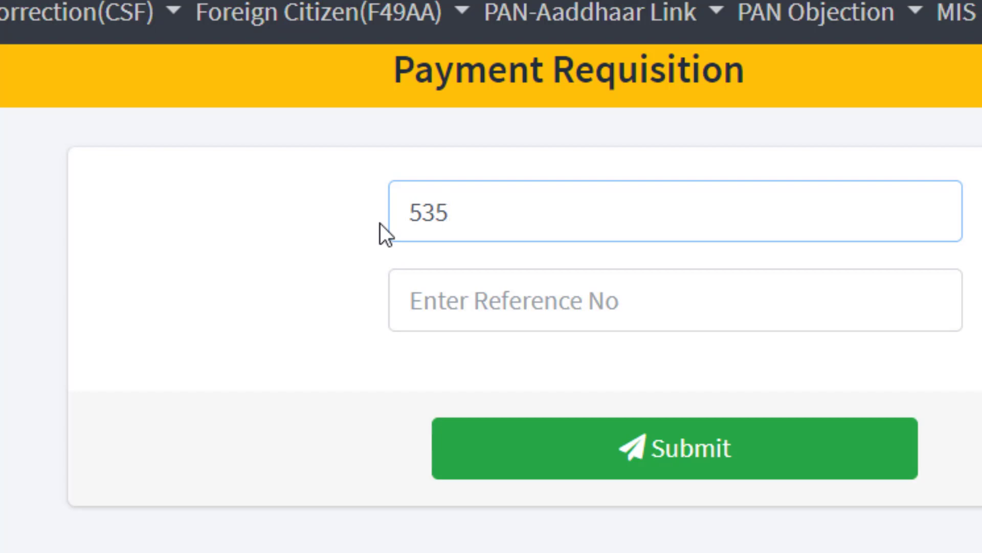
- Correct the amount to 107 and start typing the payment's transaction reference number
left_click(453, 311)
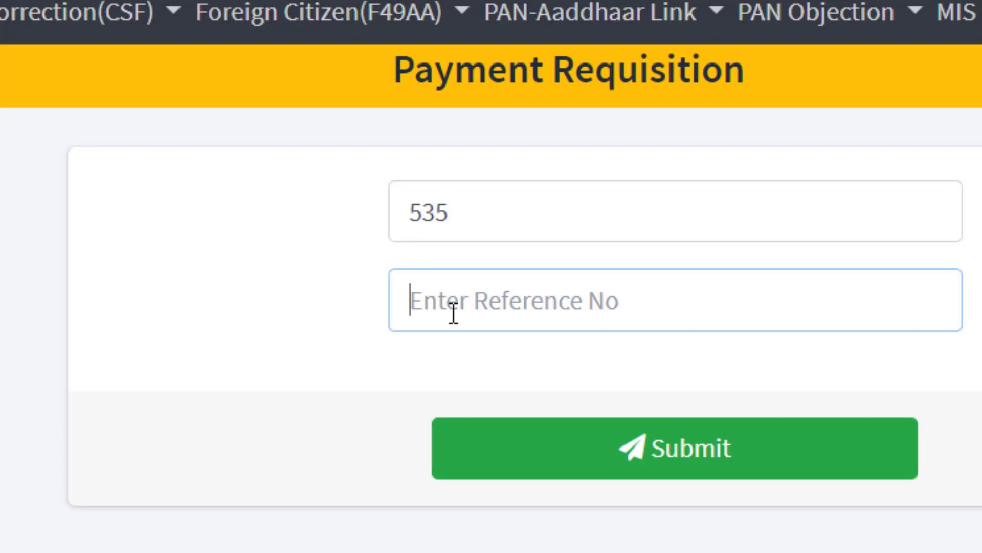
double_click(395, 212)
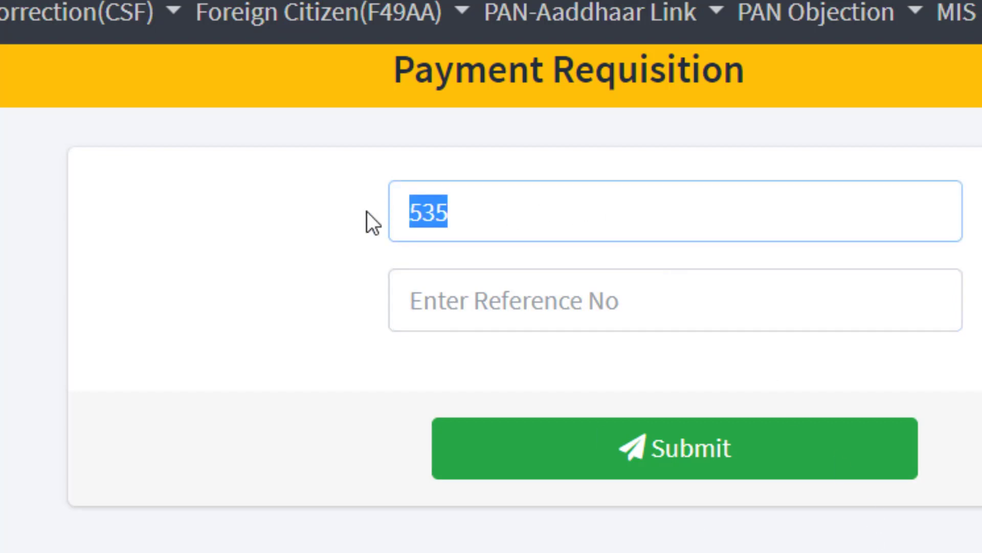
key("BackSpace")
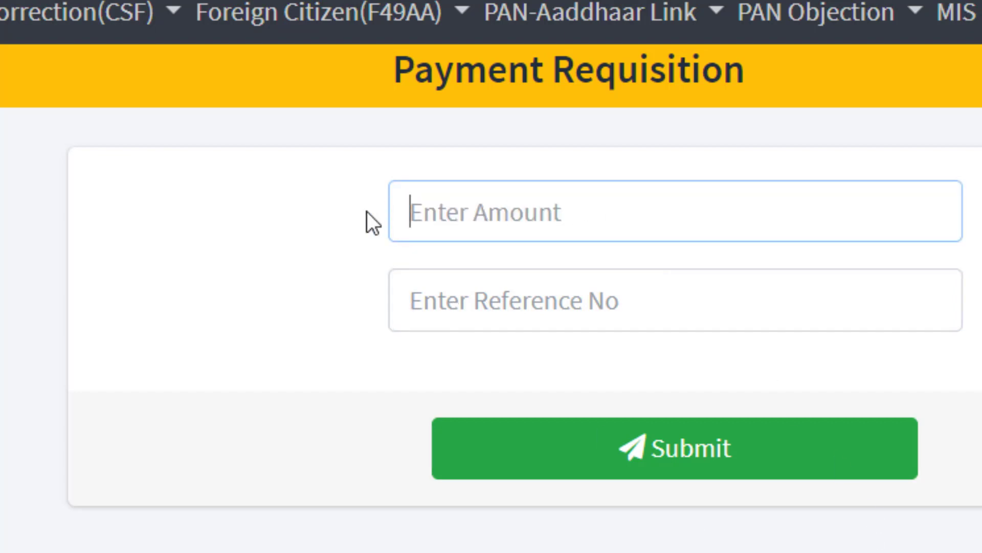
type("107")
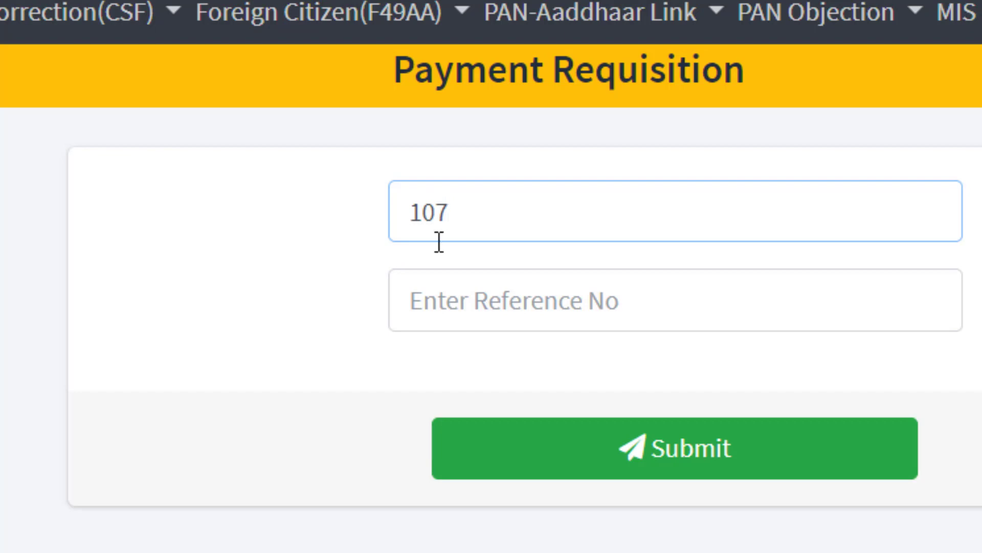
left_click(480, 304)
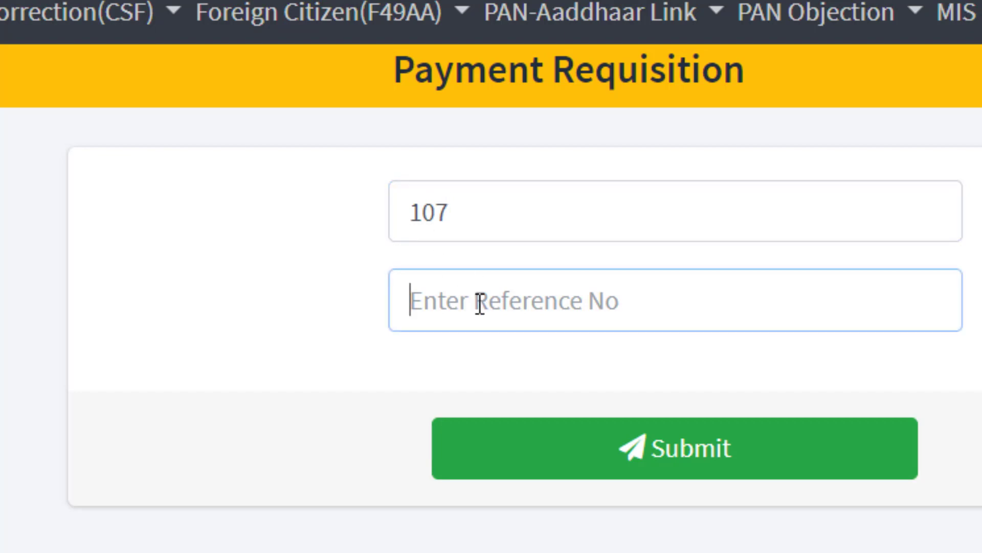
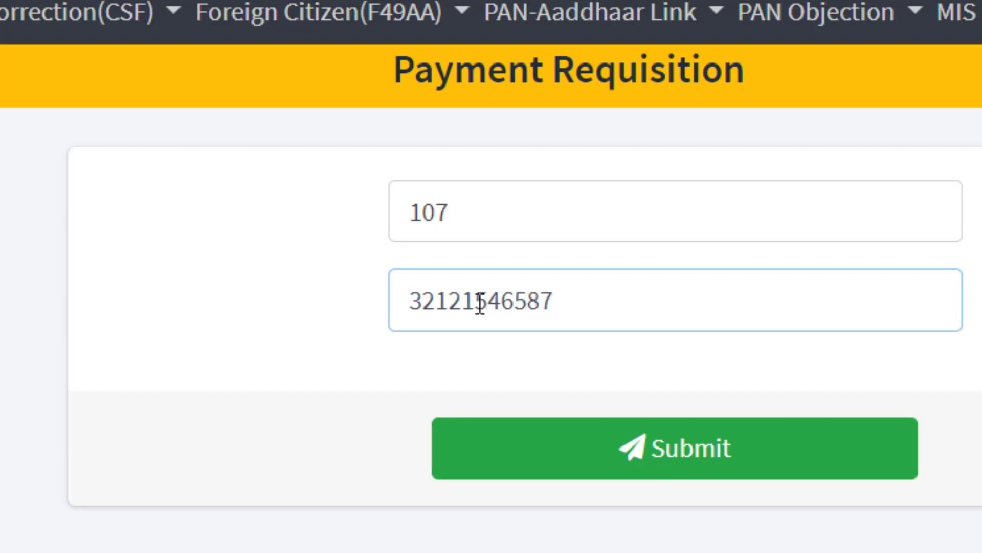
- Submit the requisition and highlight the lot slip's heading, amount, transaction number and creation date
left_click(611, 445)
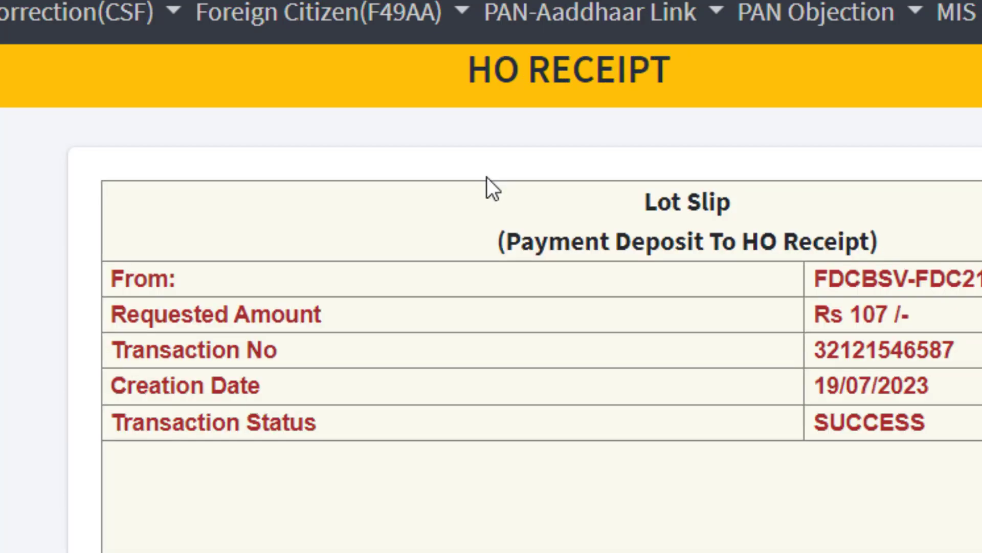
left_click_drag(616, 202, 757, 204)
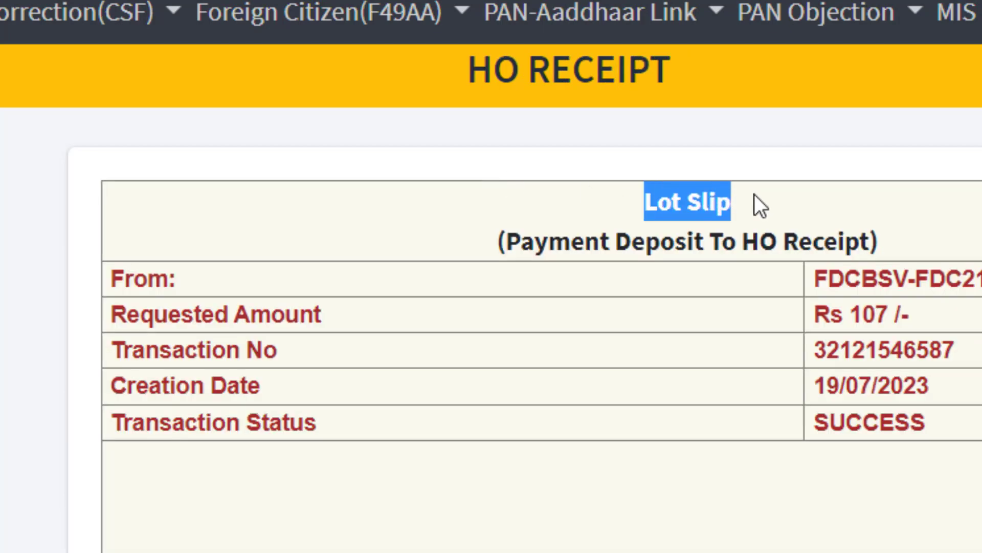
left_click(795, 214)
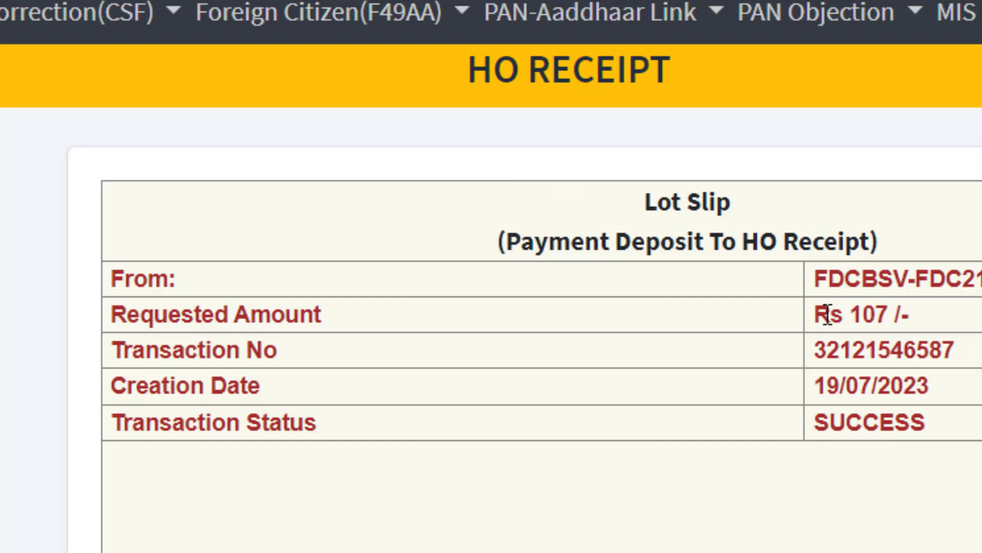
left_click_drag(829, 314, 859, 331)
double_click(856, 349)
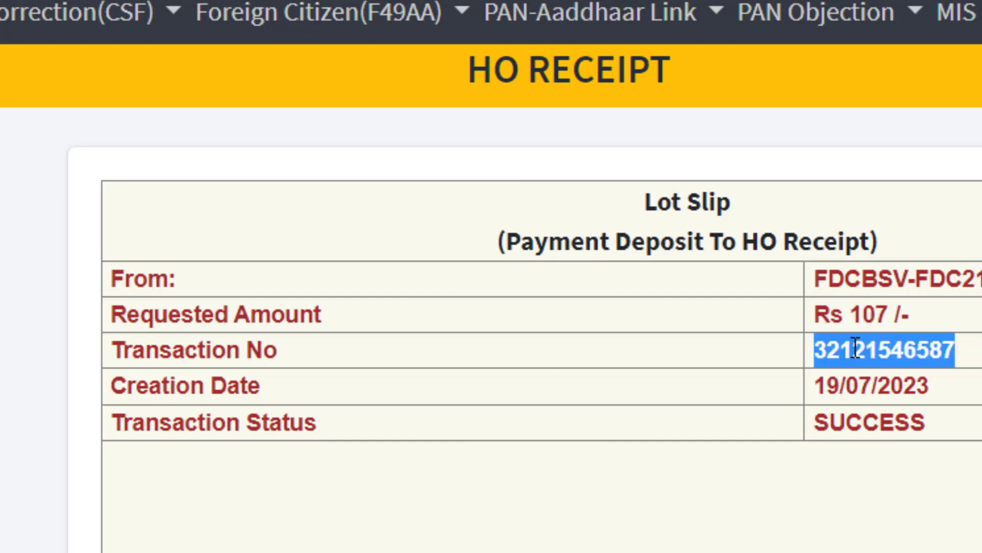
left_click_drag(817, 389, 904, 389)
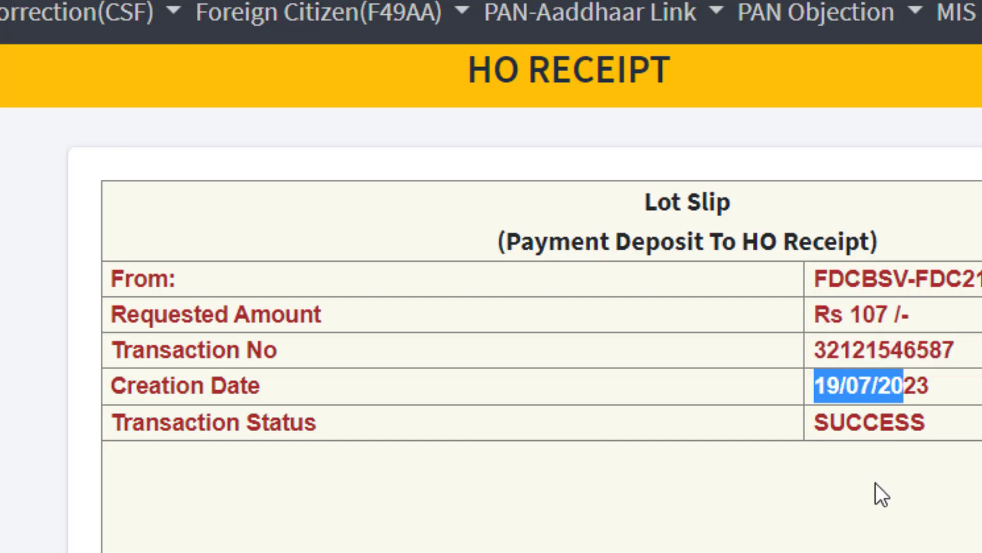
left_click(719, 202)
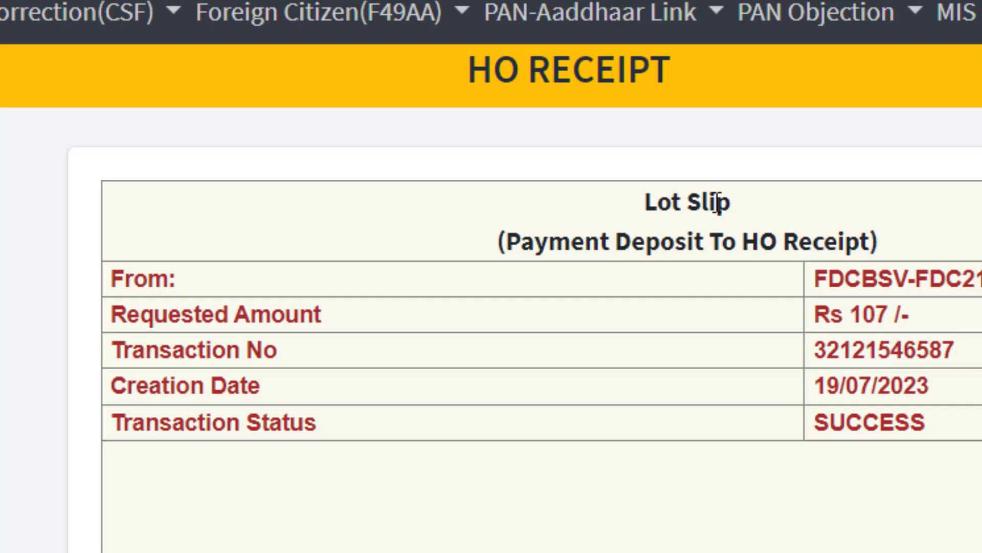